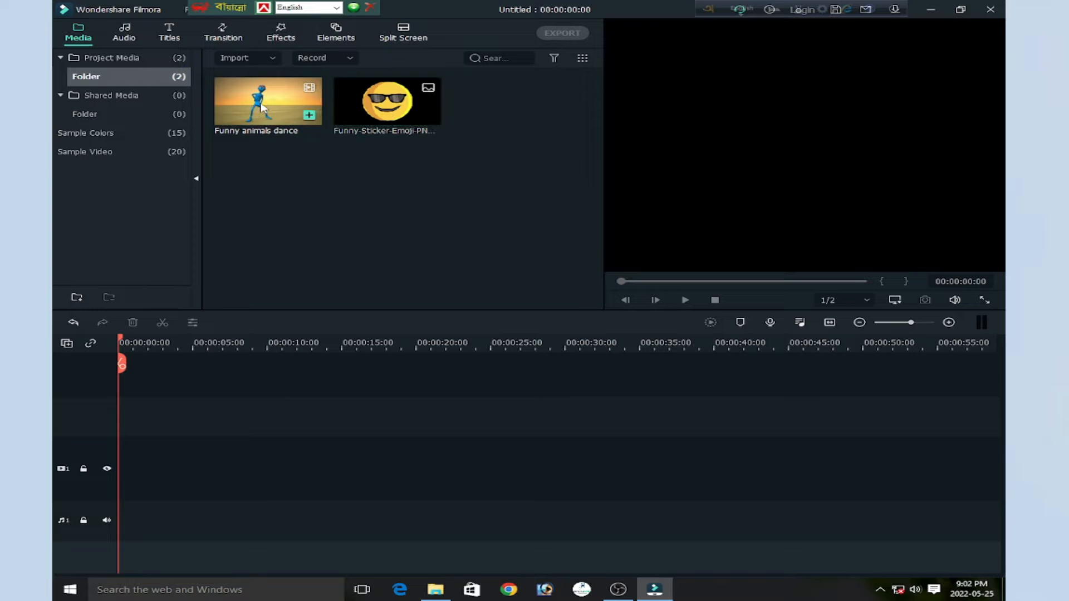
# - Place the Funny animals dance clip at the start of video track 1 and cut away everything before 00:00:03:10
pyautogui.moveTo(262, 106); pyautogui.dragTo(120, 463)
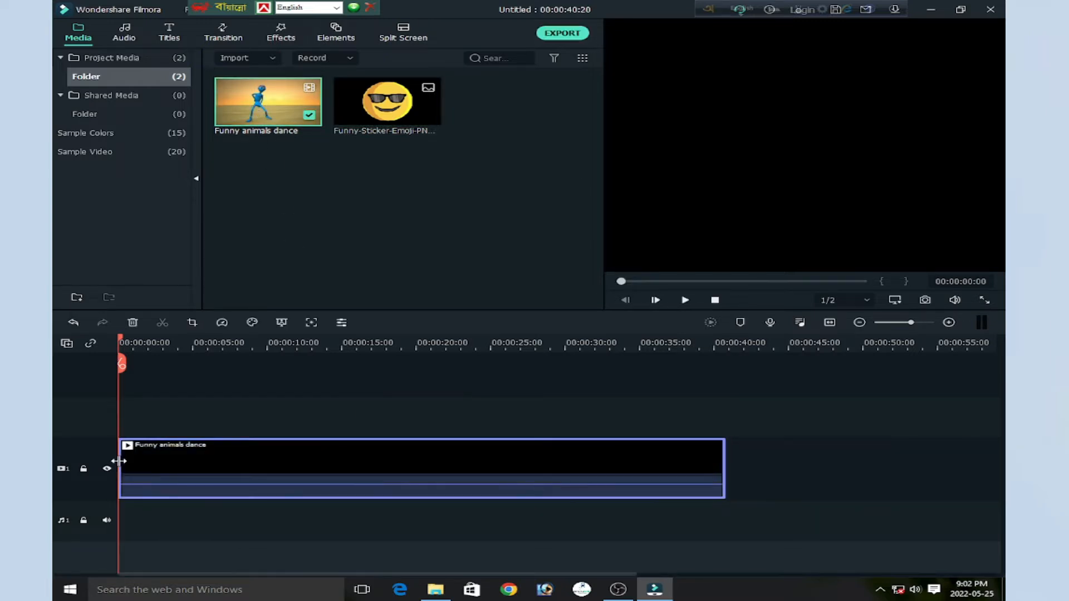
pyautogui.moveTo(122, 363); pyautogui.dragTo(169, 355)
pyautogui.click(234, 371)
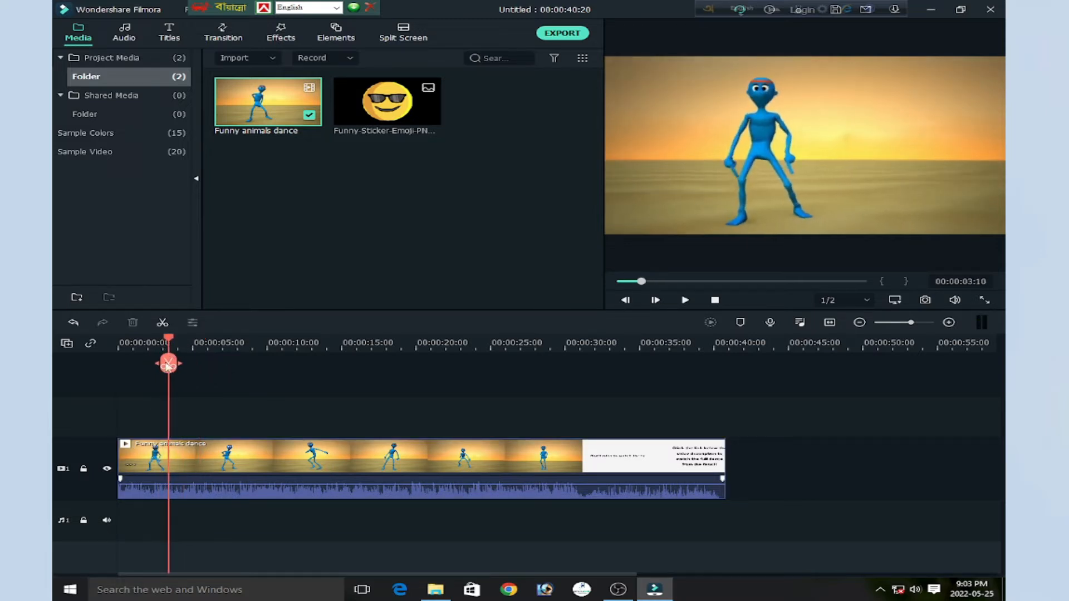
pyautogui.click(169, 364)
pyautogui.click(159, 451)
pyautogui.press('Delete')
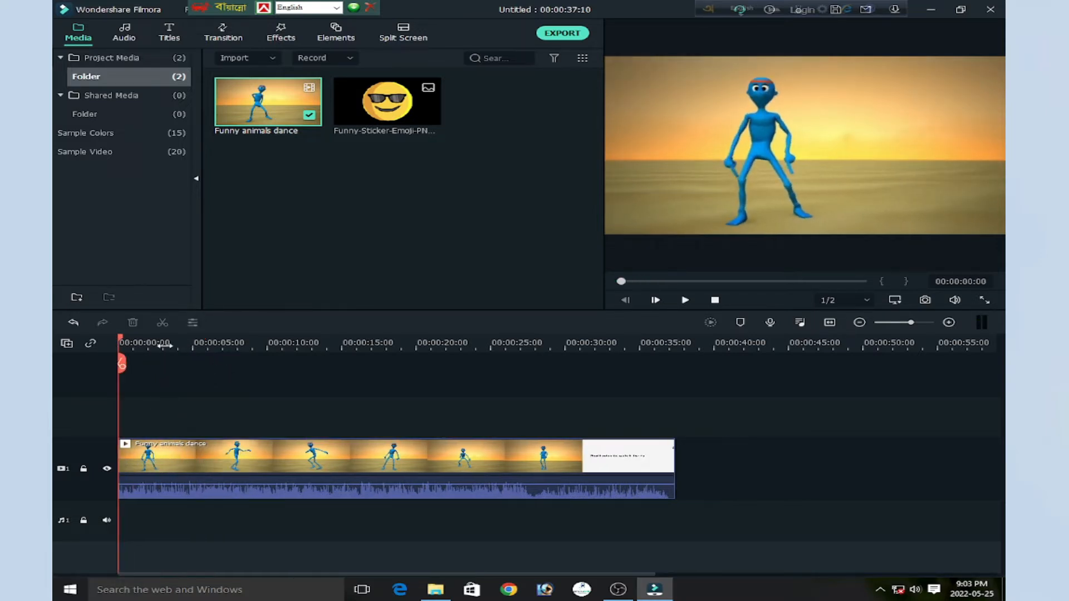
# - Split the dance clip at 00:00:26:01 and delete the part after the cut
pyautogui.moveTo(306, 345); pyautogui.dragTo(505, 349)
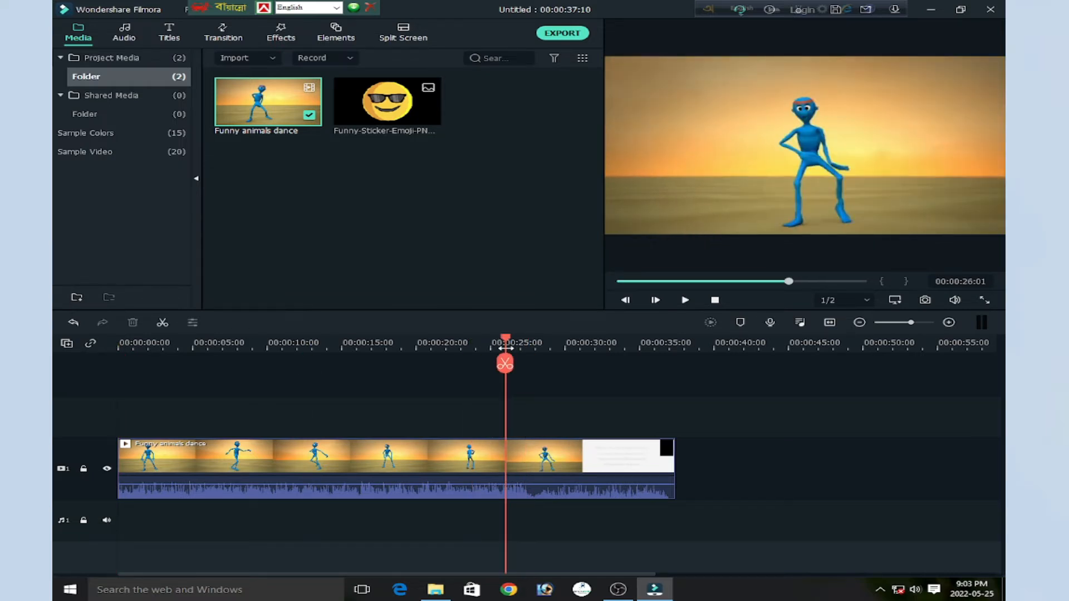
pyautogui.click(505, 364)
pyautogui.rightClick(536, 473)
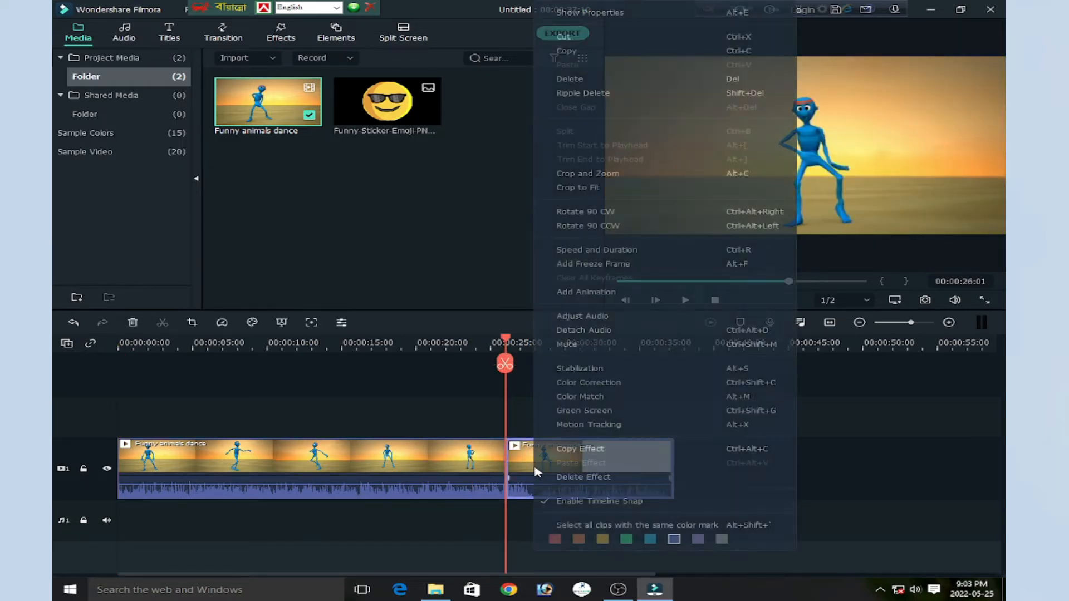
pyautogui.click(511, 444)
pyautogui.press('Delete')
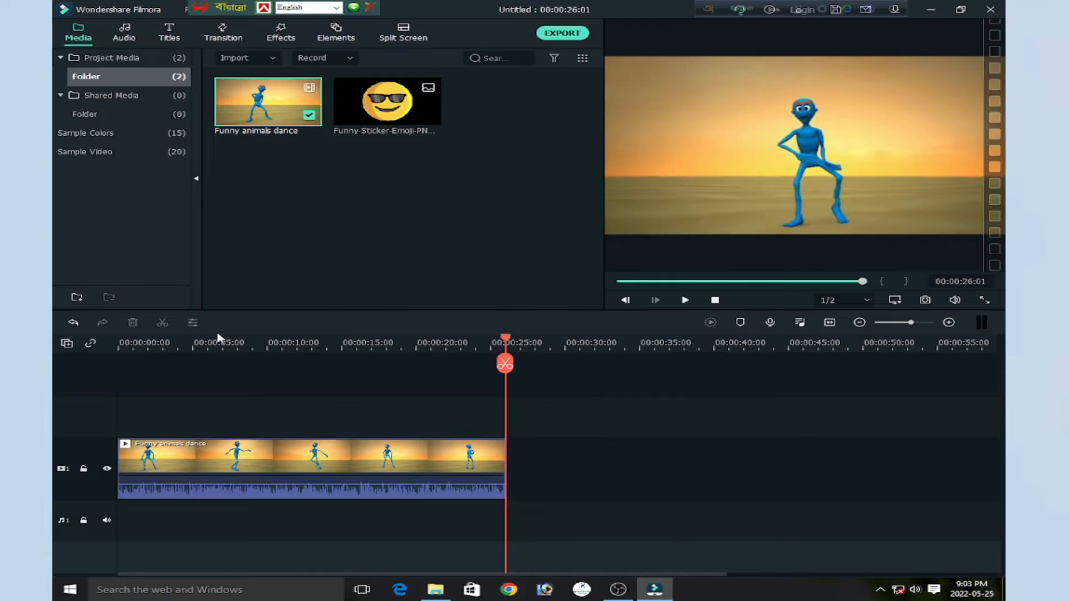
# - Mute the audio of the trimmed dance clip
pyautogui.moveTo(234, 350); pyautogui.dragTo(211, 348)
pyautogui.rightClick(273, 465)
pyautogui.click(302, 465)
pyautogui.rightClick(302, 465)
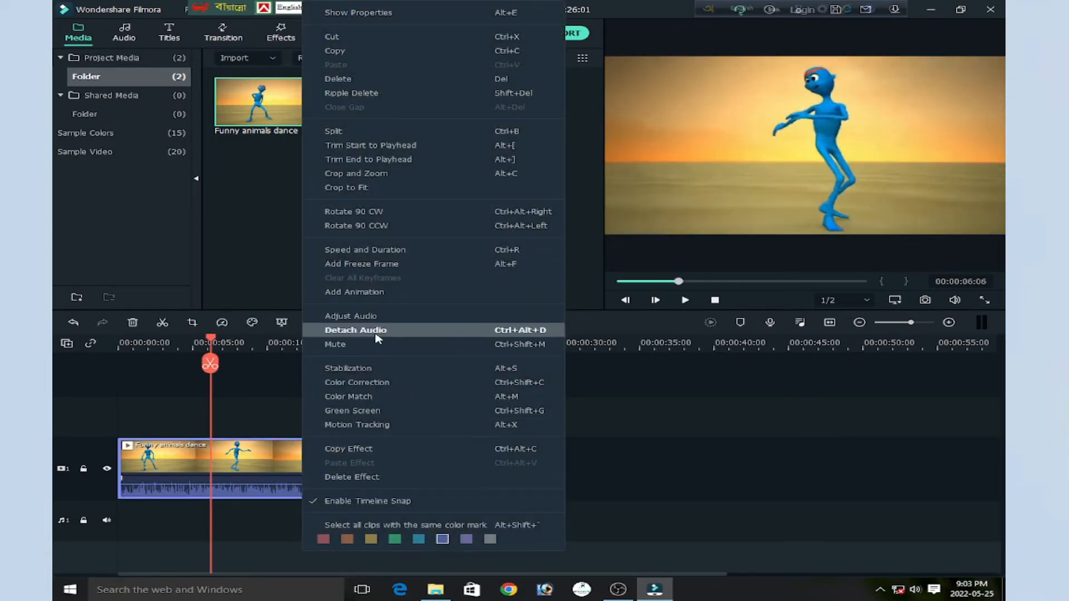
pyautogui.click(373, 346)
# - Enable Motion Tracking on the dance clip from its first frame and fit the tracking box around the blue character's head
pyautogui.click(245, 348)
pyautogui.moveTo(245, 350); pyautogui.dragTo(118, 348)
pyautogui.rightClick(316, 464)
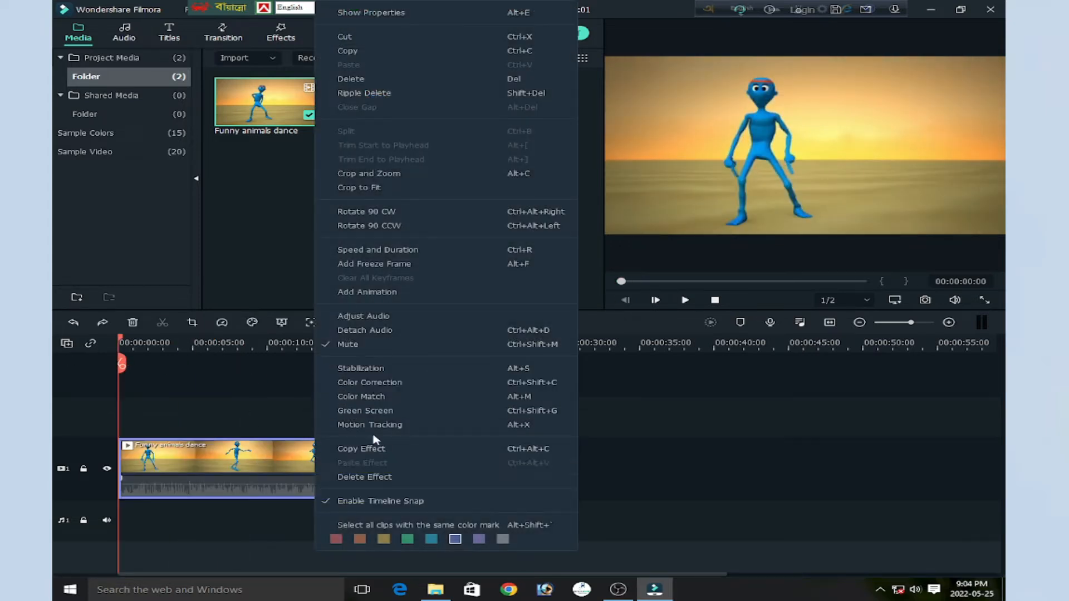
pyautogui.click(399, 426)
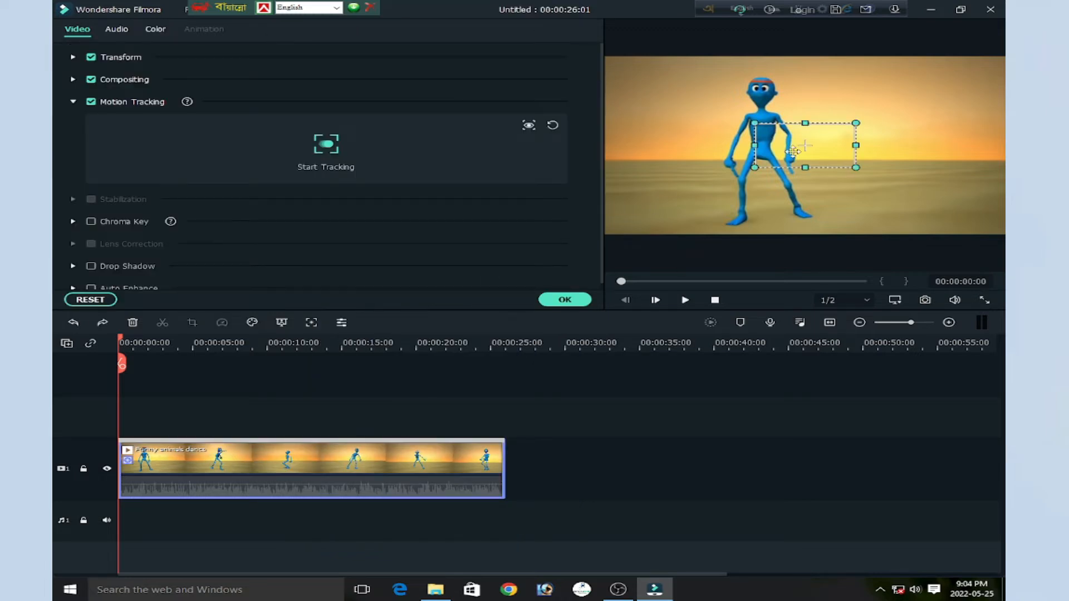
pyautogui.moveTo(770, 136); pyautogui.dragTo(763, 96)
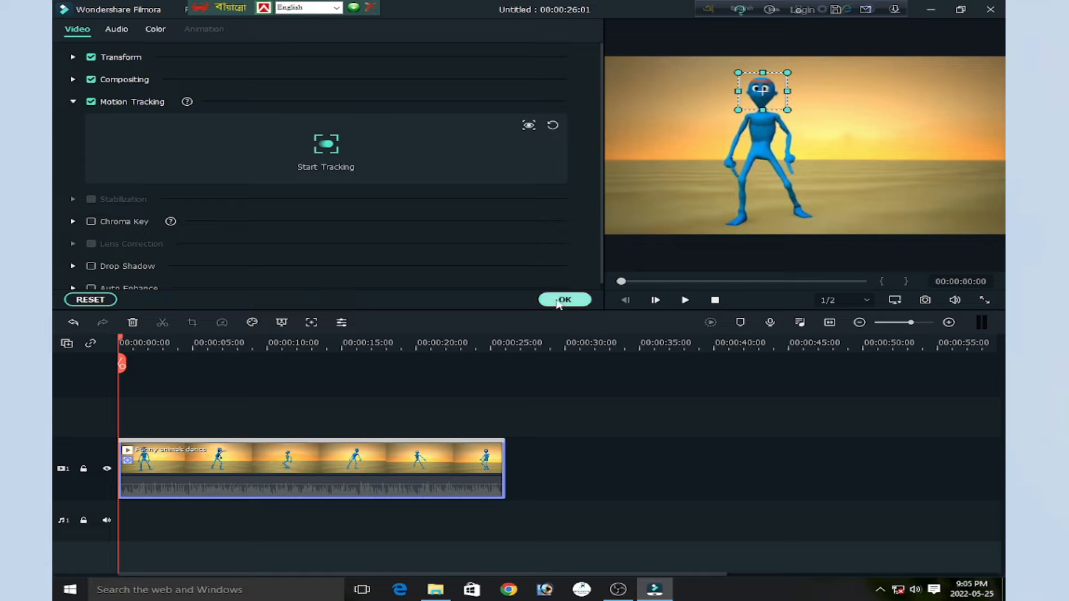
# - Run the motion tracking on the character's head and accept the clip settings
pyautogui.click(327, 146)
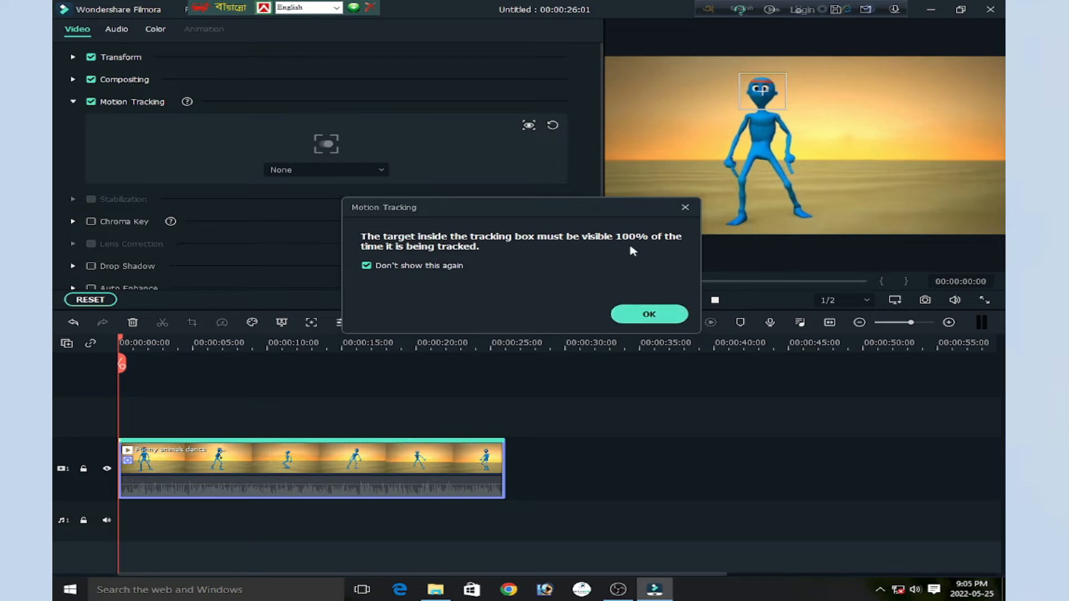
pyautogui.click(656, 315)
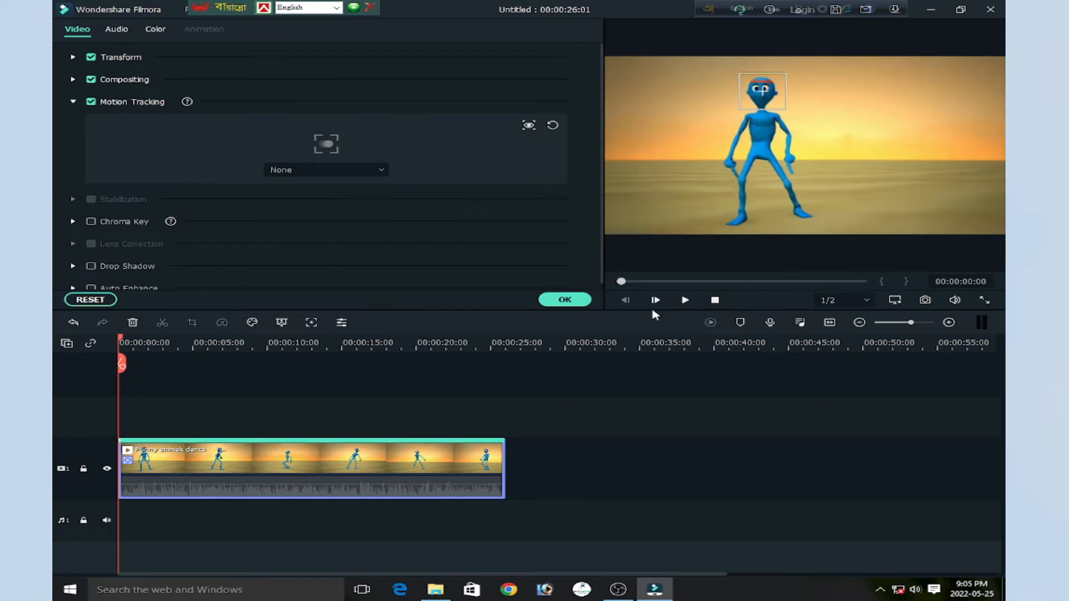
pyautogui.click(565, 300)
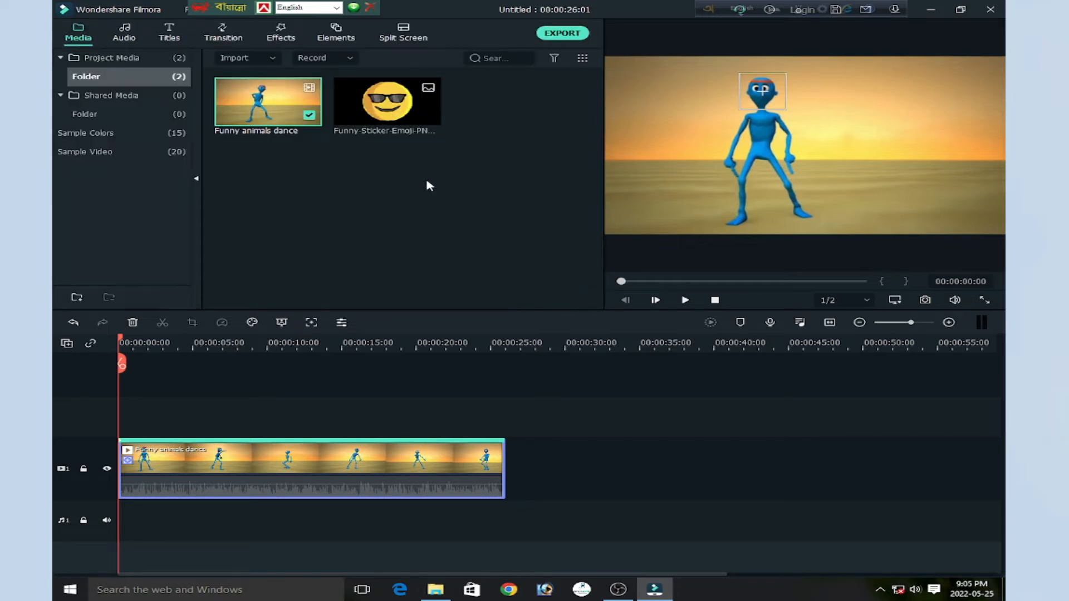
# - Add the sunglasses emoji image on track 2 along the full dance clip and shrink it to cover the character's head
pyautogui.click(365, 114)
pyautogui.moveTo(403, 110); pyautogui.dragTo(505, 431)
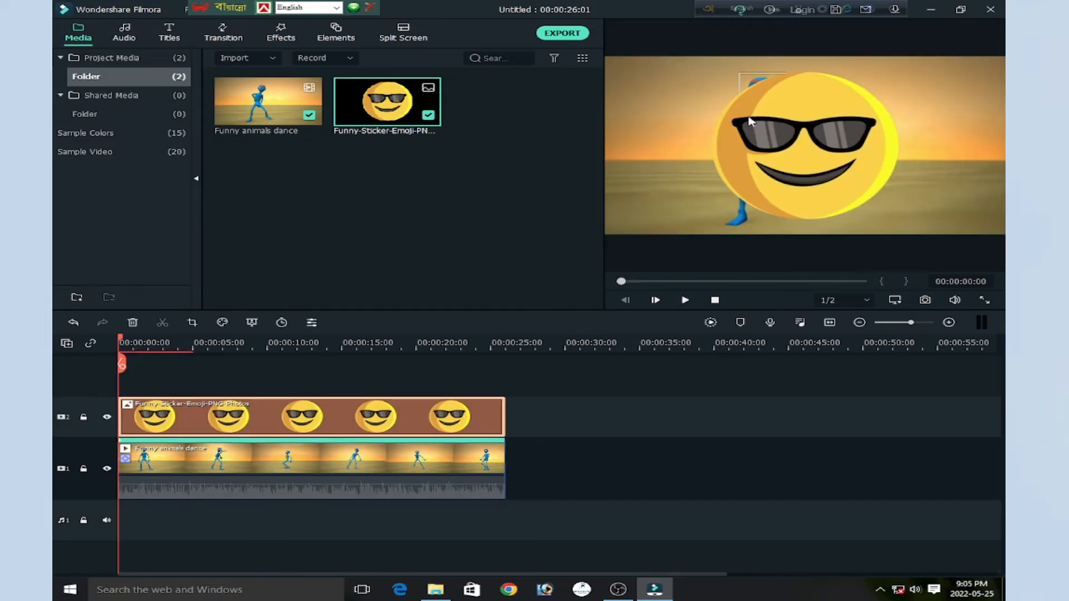
pyautogui.click(815, 164)
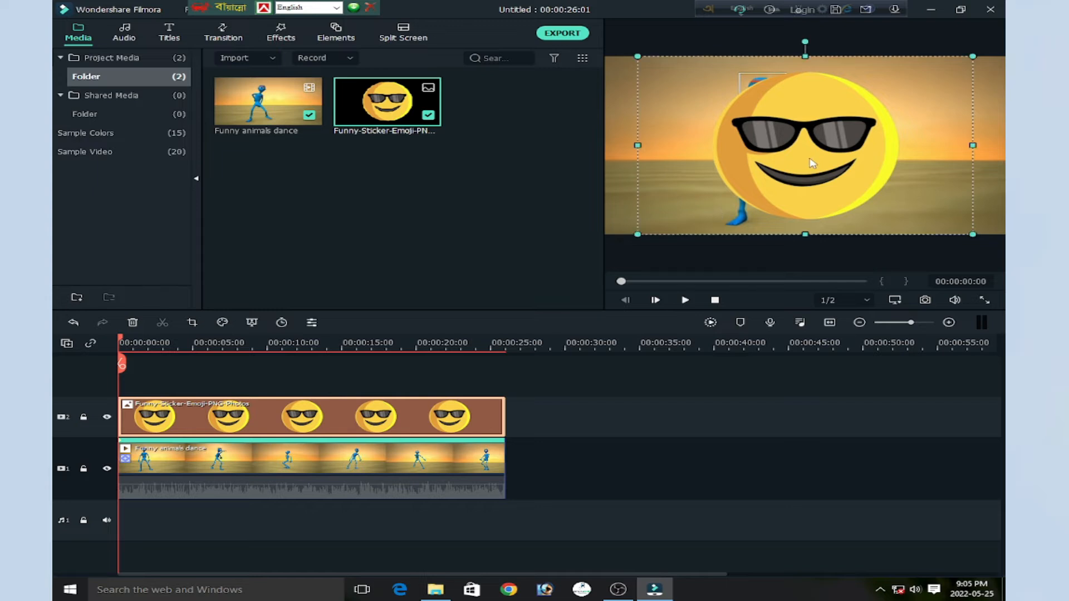
pyautogui.moveTo(964, 236); pyautogui.dragTo(762, 94)
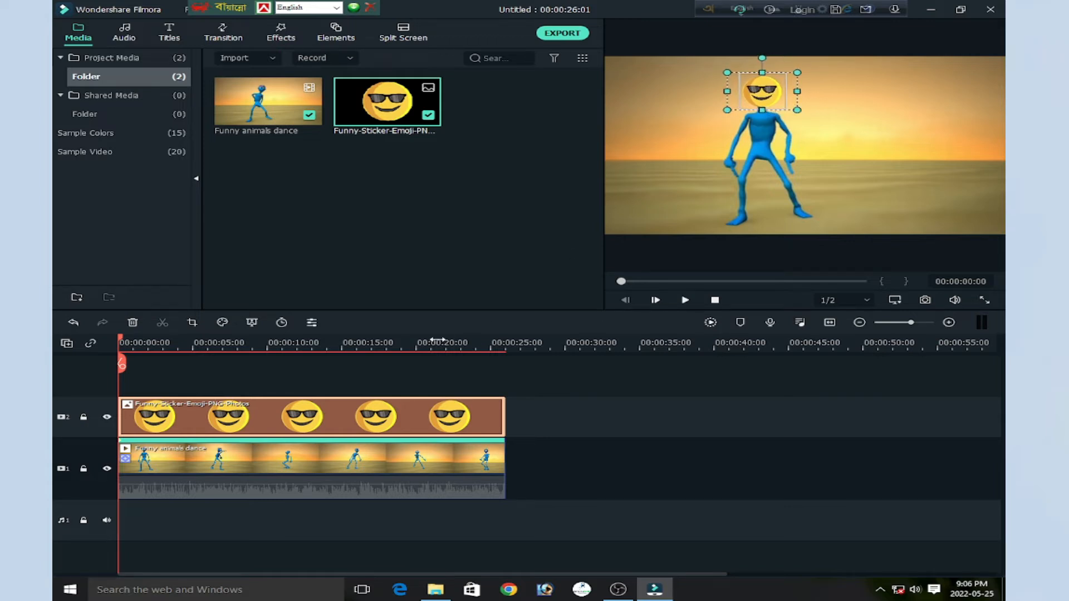
# - Attach the Funny-Sticker-Emoji image to the dance clip's motion tracking and apply the setting
pyautogui.click(342, 478)
pyautogui.rightClick(330, 474)
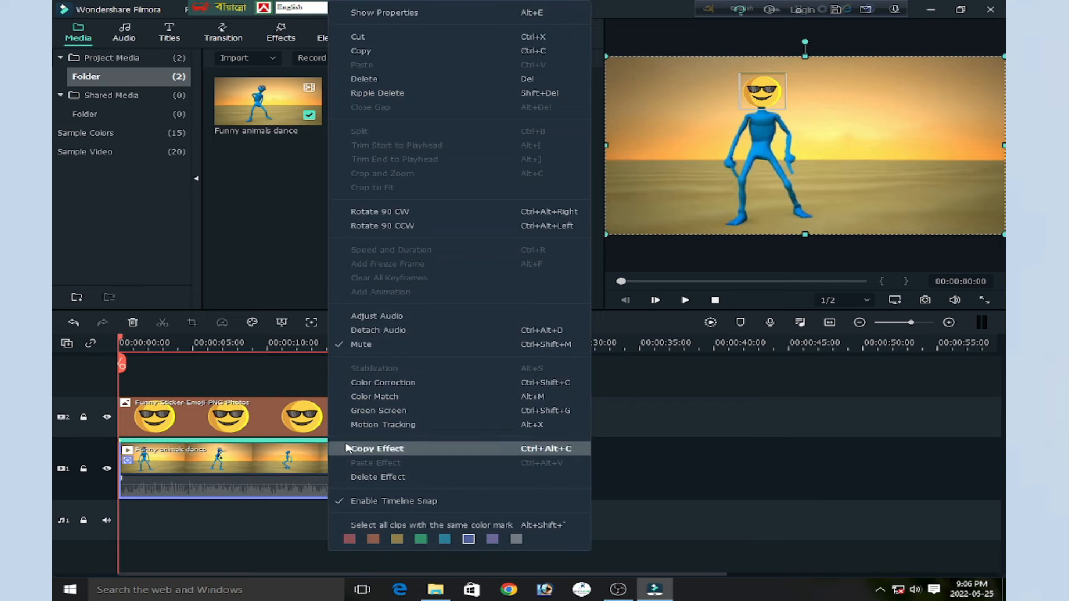
pyautogui.click(392, 429)
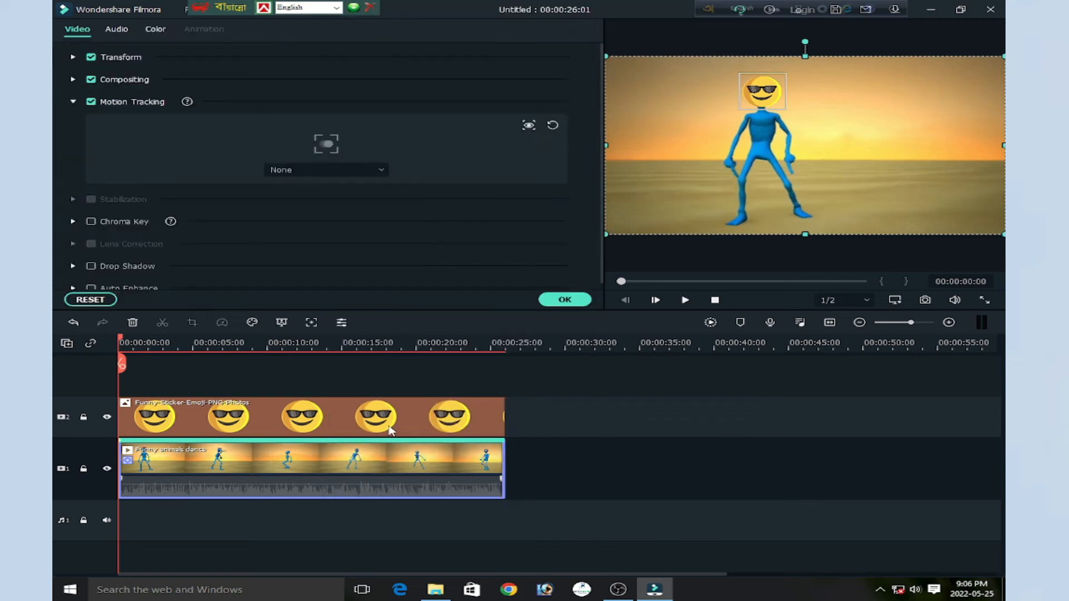
pyautogui.click(323, 172)
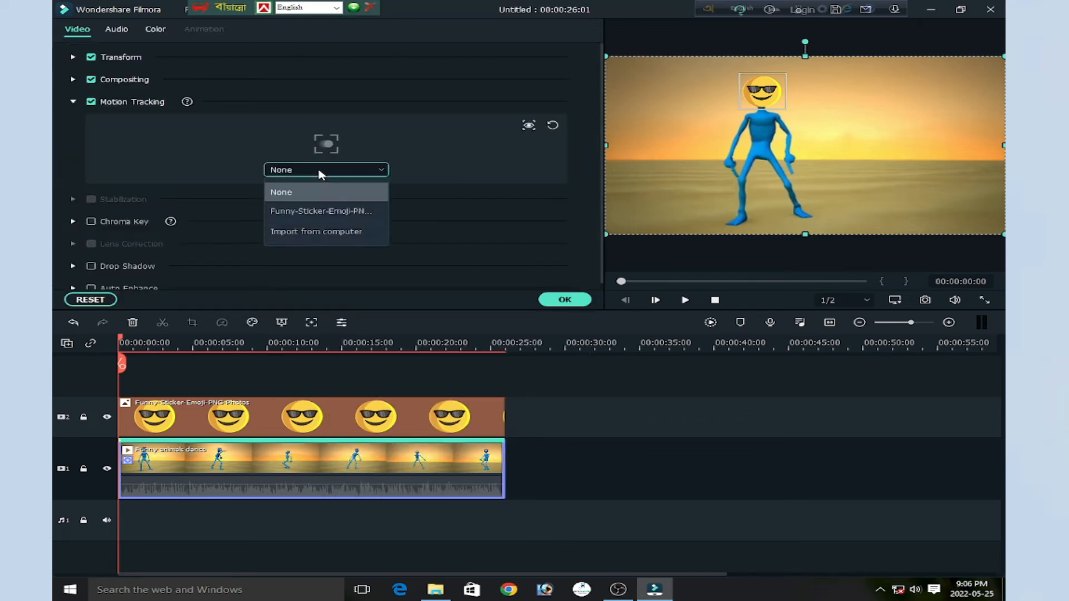
pyautogui.click(327, 212)
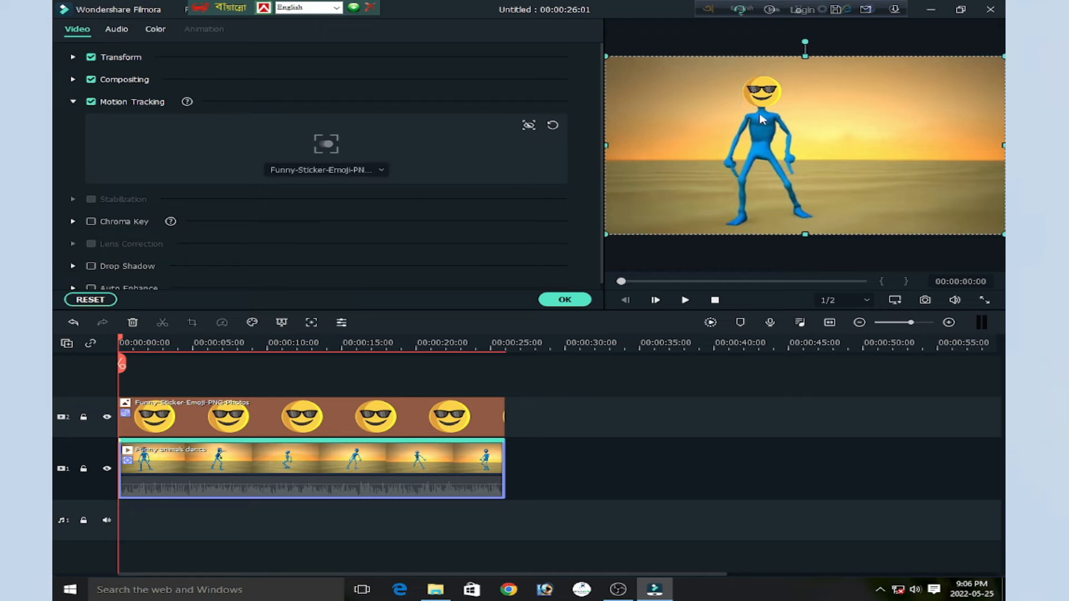
pyautogui.click(565, 300)
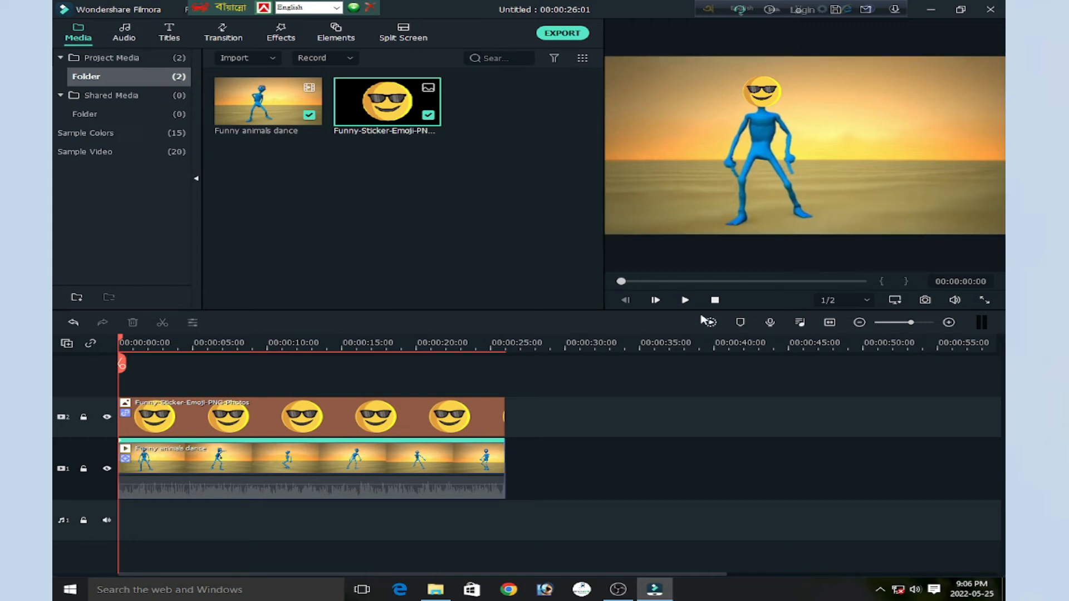
# - Play the whole sequence to check that the emoji follows the head, and return the playhead to the start
pyautogui.click(685, 300)
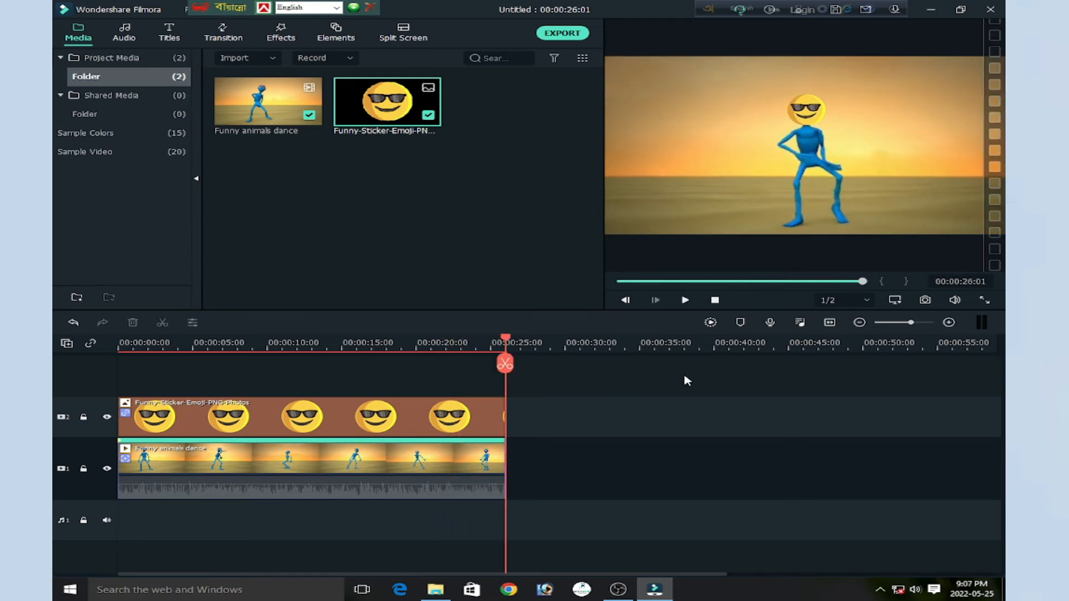
pyautogui.moveTo(504, 338); pyautogui.dragTo(54, 384)
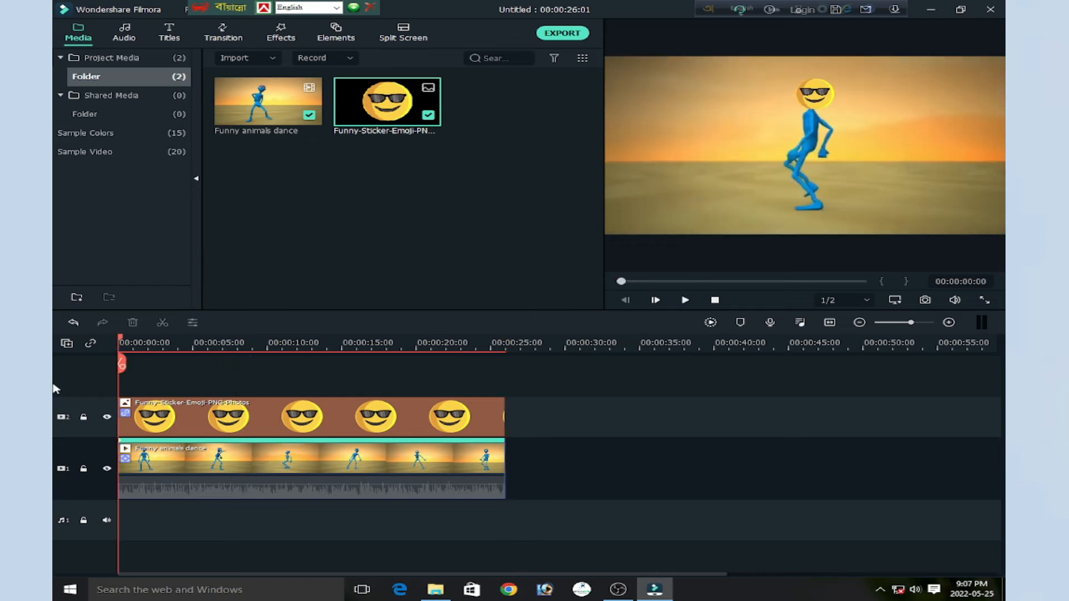
pyautogui.moveTo(196, 341); pyautogui.dragTo(121, 342)
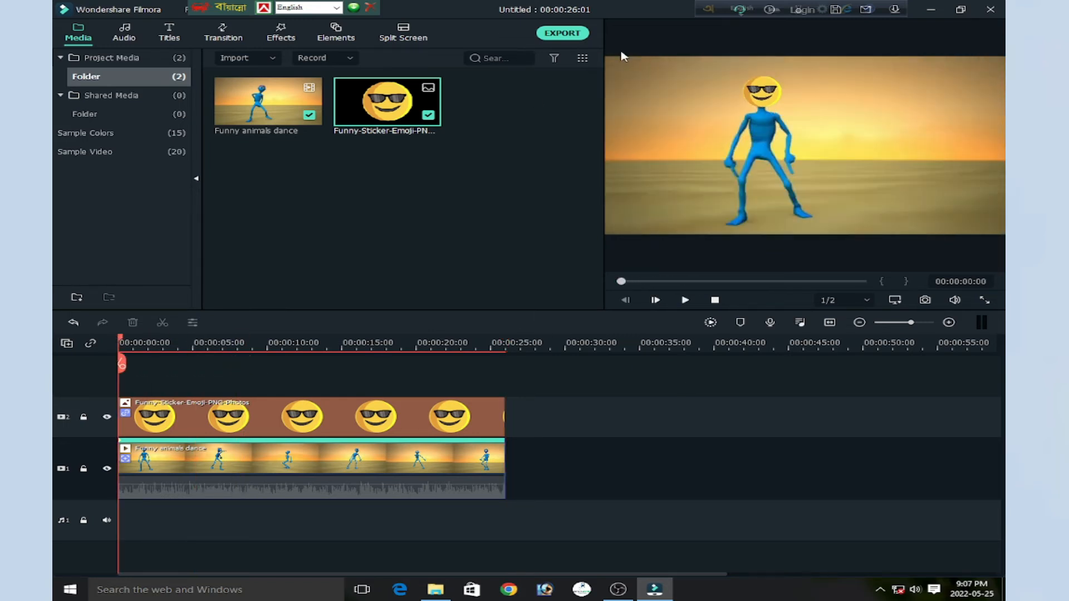
# - Set up an MP4 export named Face Tracking, saved to the Face Tracking in filmora folder under G:/P/000/Channal
pyautogui.click(566, 35)
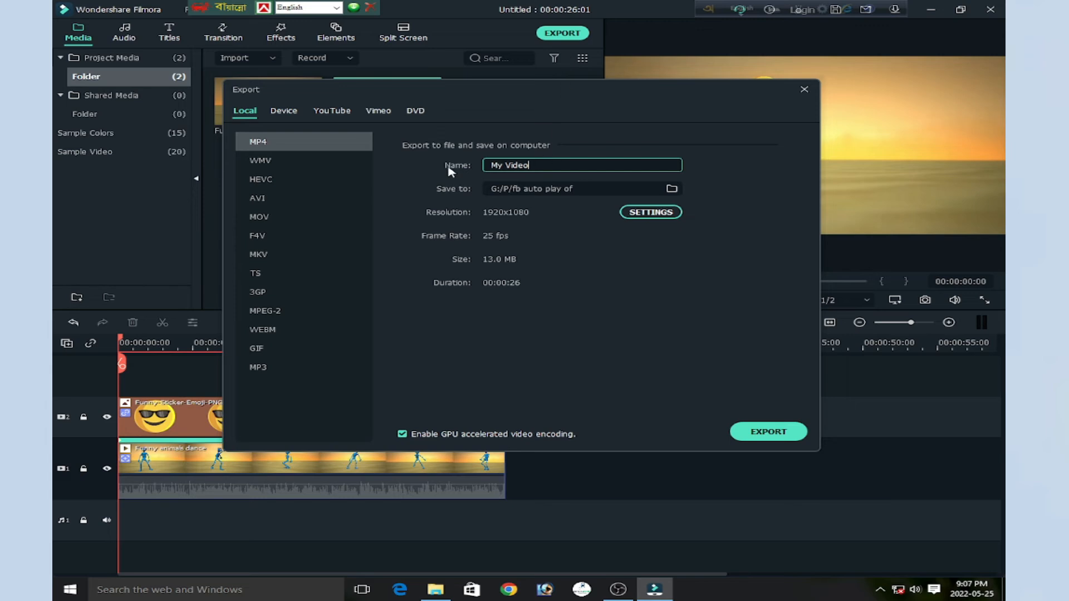
pyautogui.moveTo(569, 163); pyautogui.dragTo(360, 166)
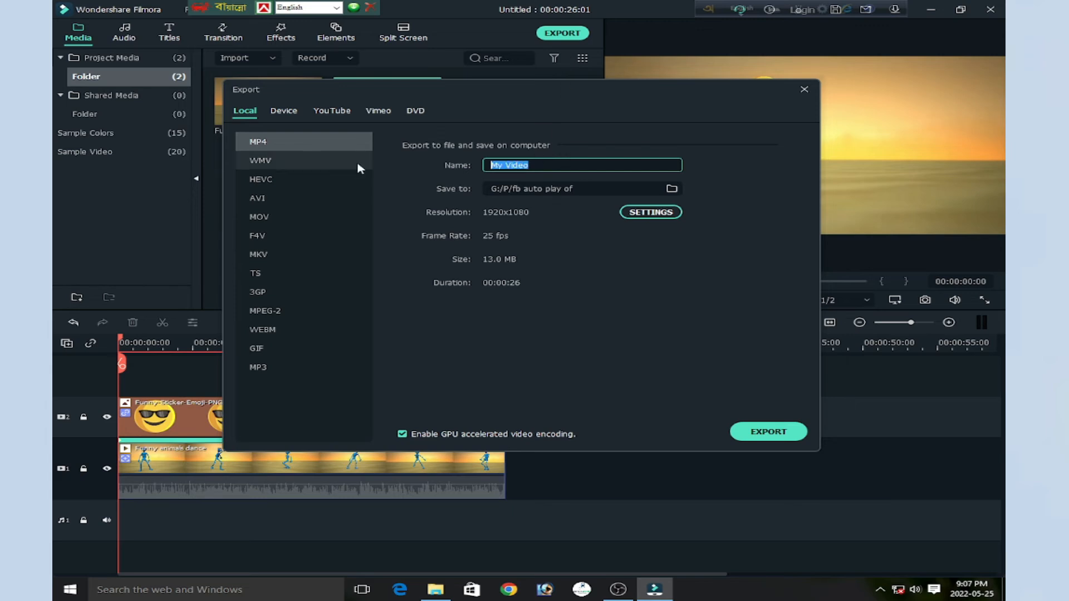
pyautogui.write('Face Tracking')
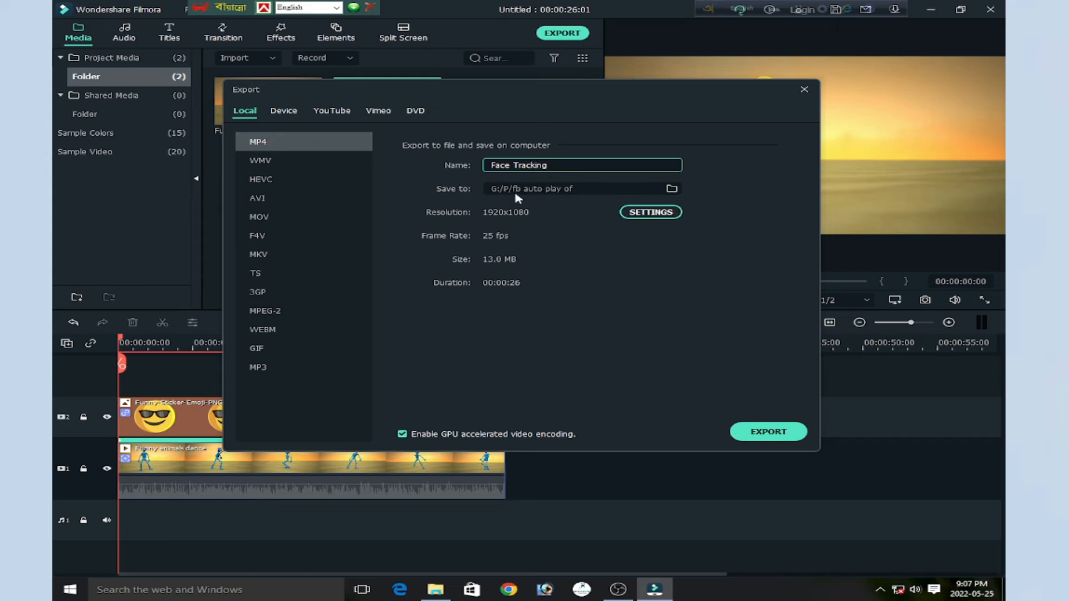
pyautogui.press('Tab')
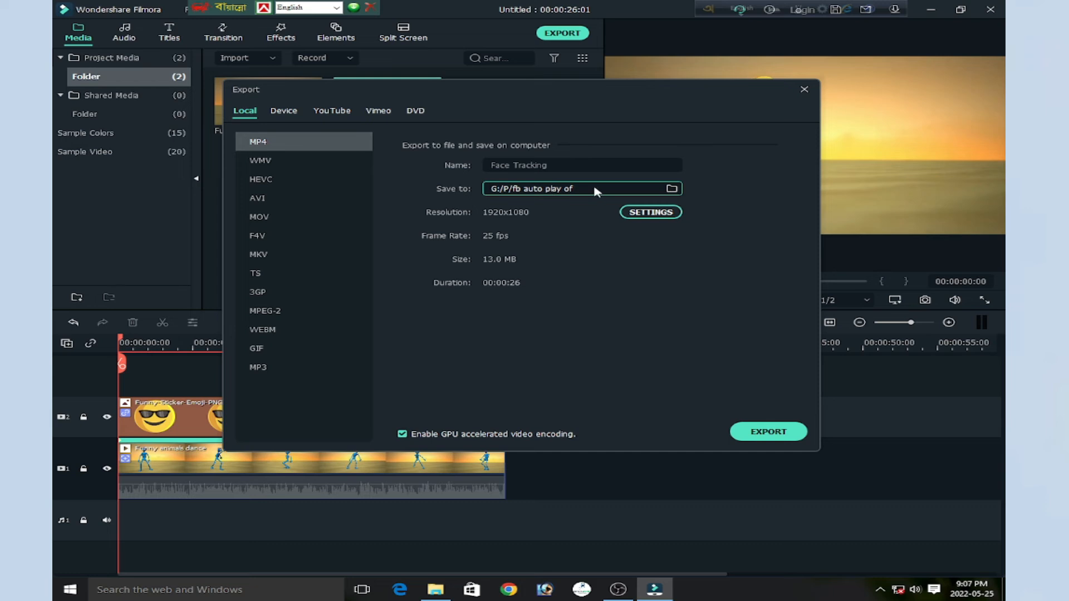
pyautogui.click(672, 189)
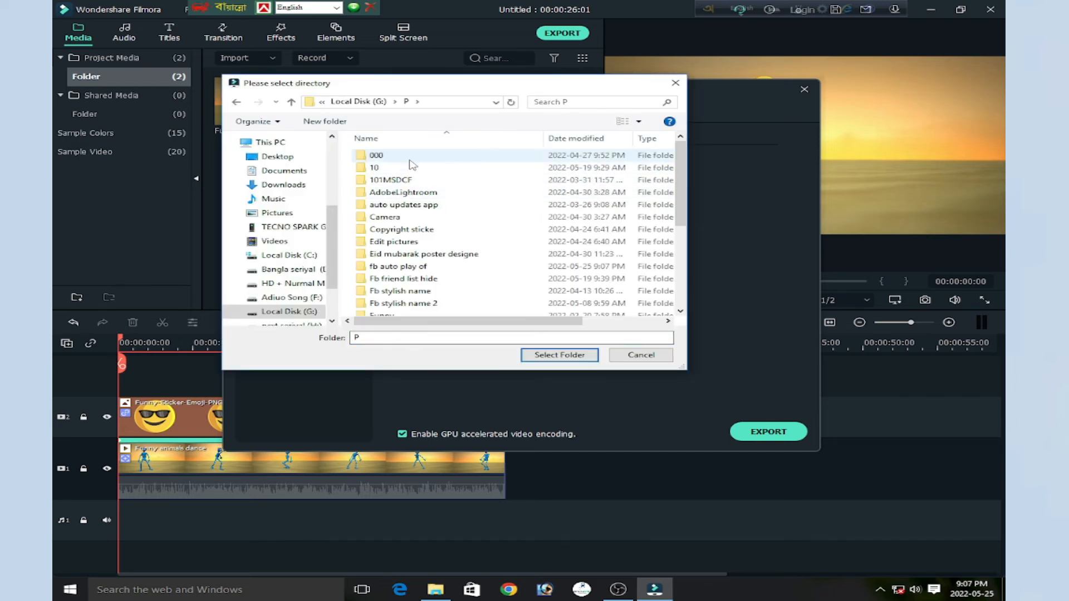
pyautogui.doubleClick(409, 199)
pyautogui.doubleClick(410, 156)
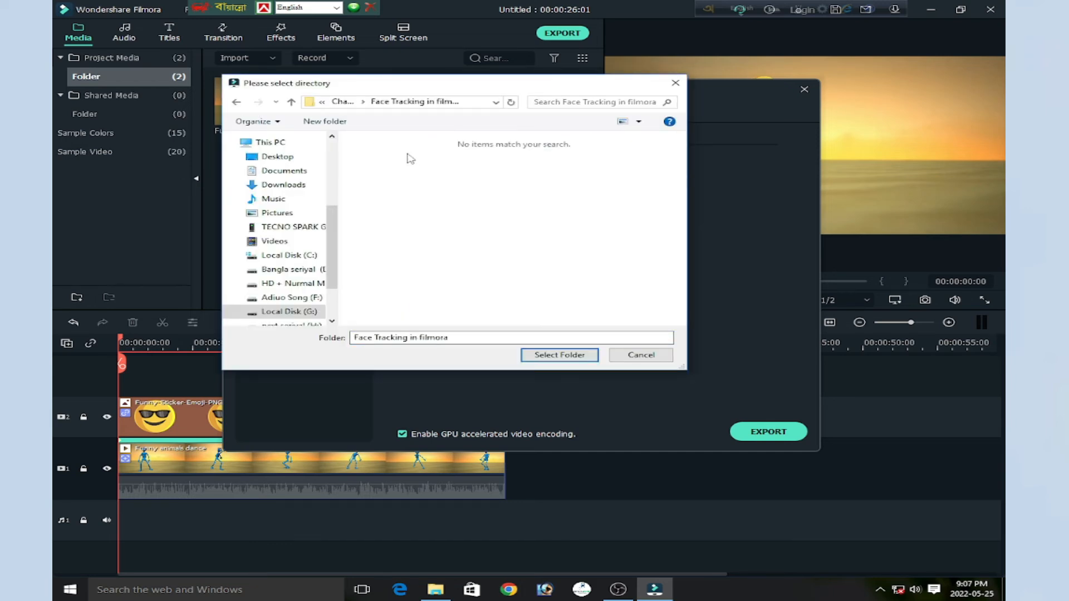
pyautogui.click(573, 356)
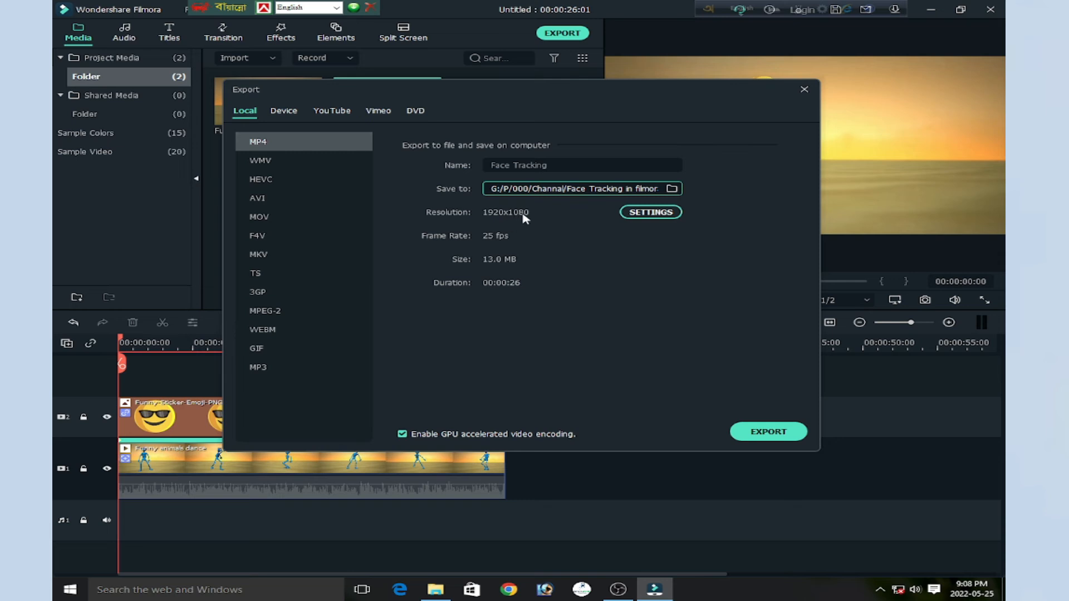
# - Accept the export settings at Good quality, 1920x1080 and 25 fps, and start exporting the video
pyautogui.click(650, 212)
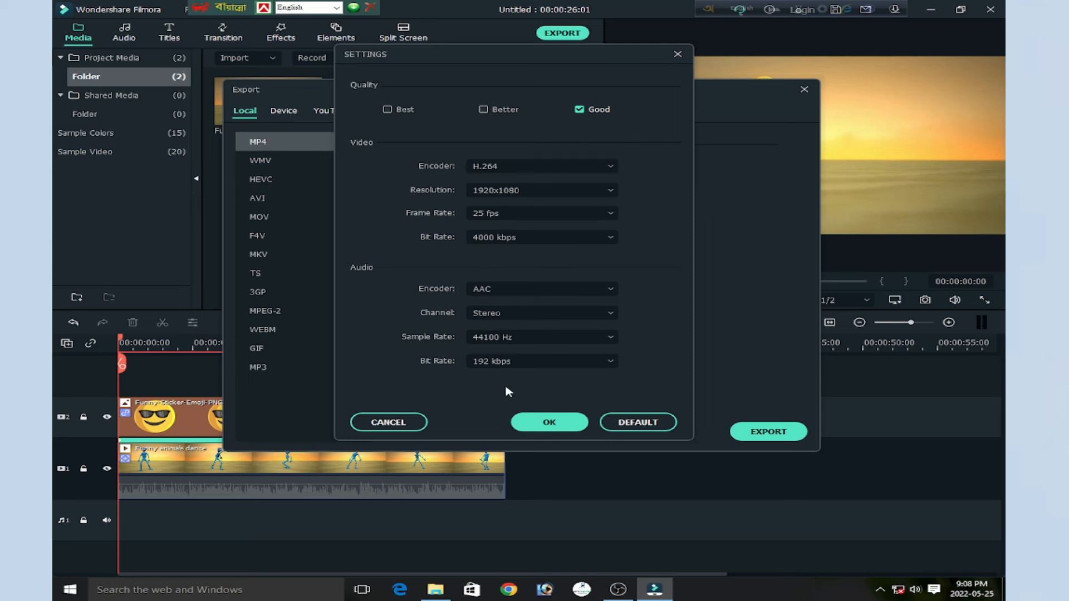
pyautogui.click(573, 424)
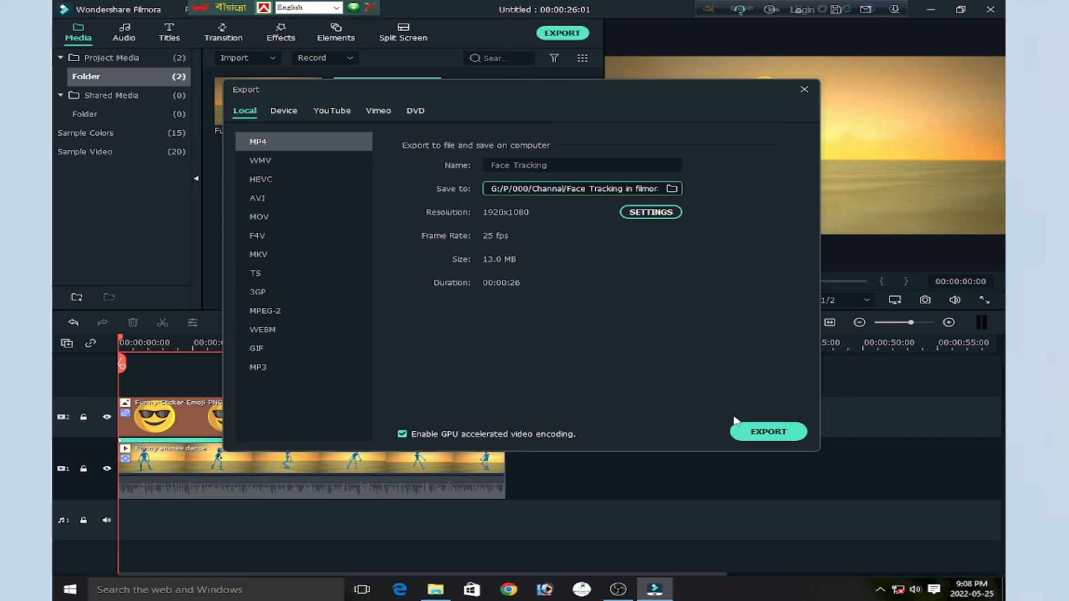
pyautogui.click(769, 432)
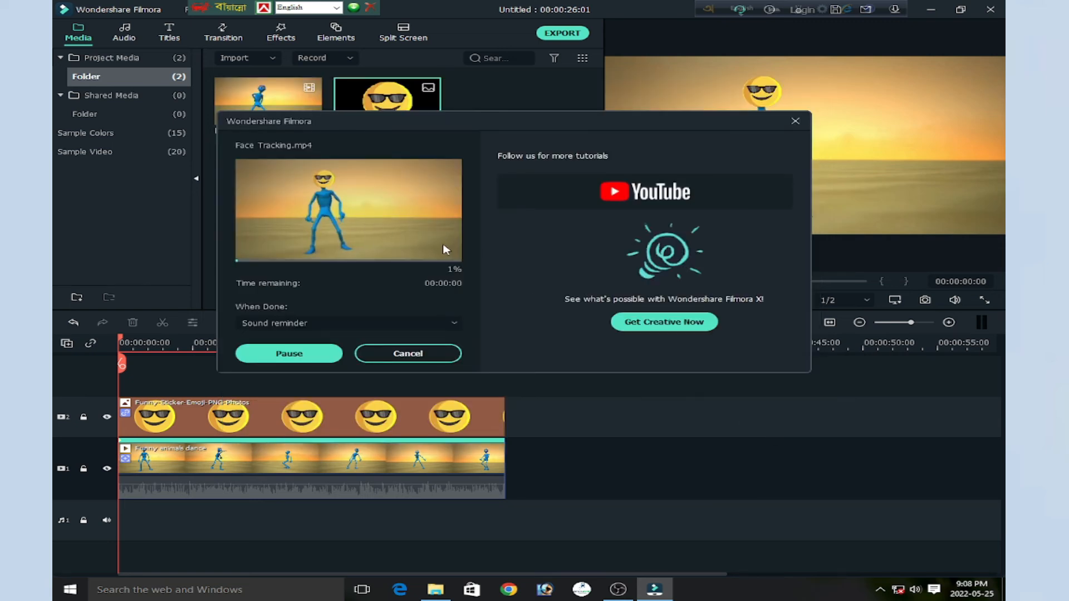